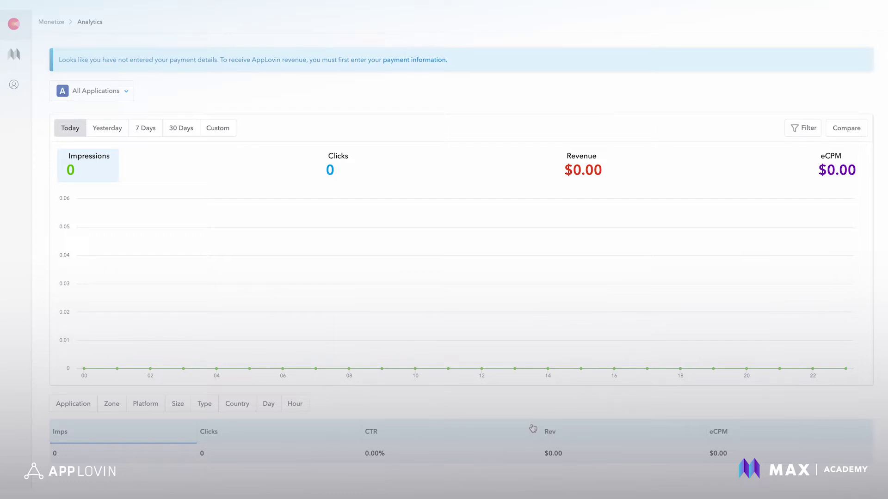
# Open the MAX ad units list and start creating a new ad unit
pyautogui.moveTo(12, 377)
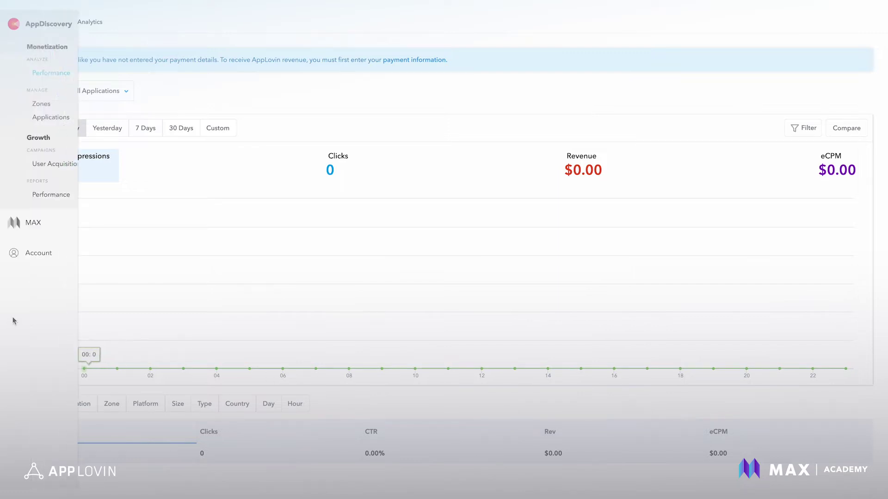
pyautogui.click(31, 221)
pyautogui.click(51, 241)
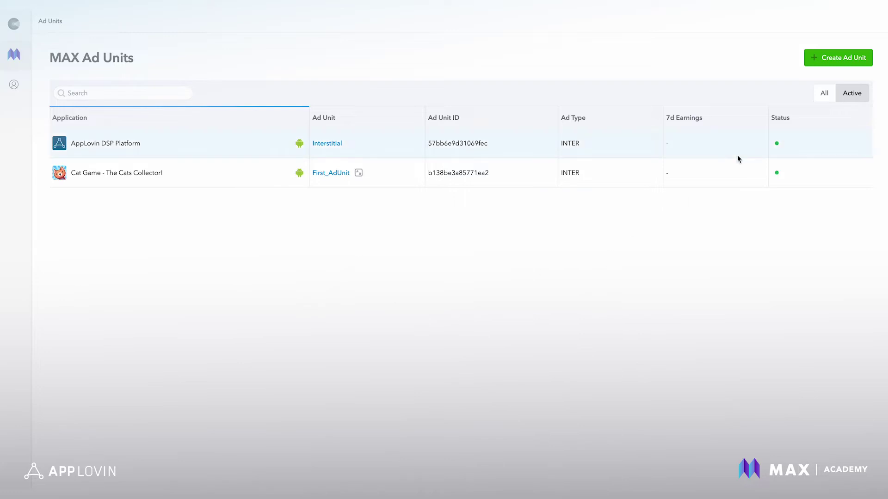
pyautogui.click(831, 57)
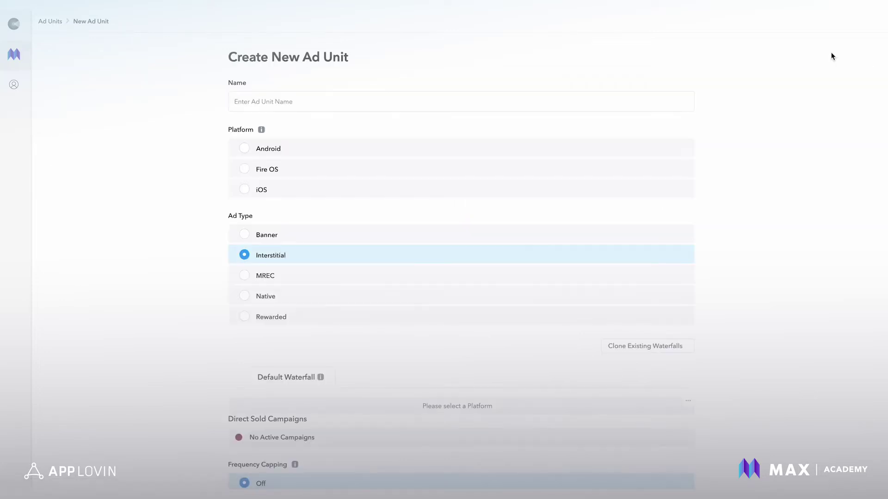
# Name the new ad unit "Interstitial" and set its platform to Android
pyautogui.click(589, 99)
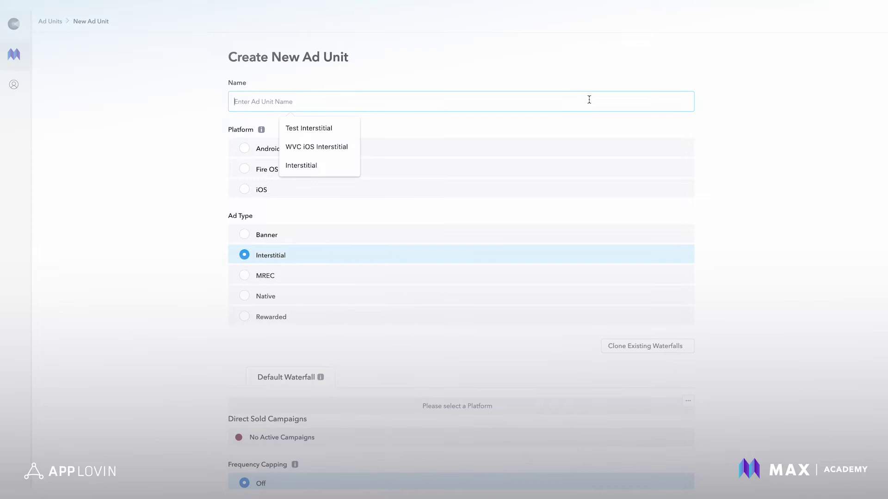
pyautogui.write('Interstitial')
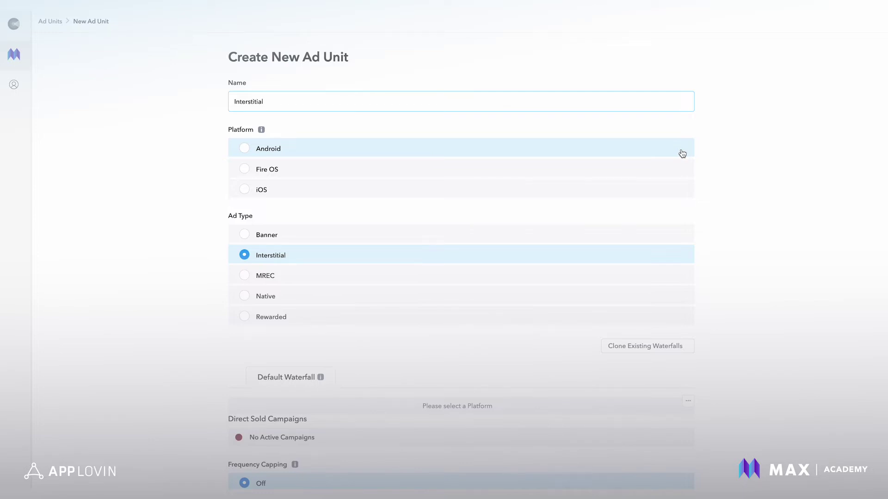
pyautogui.click(682, 153)
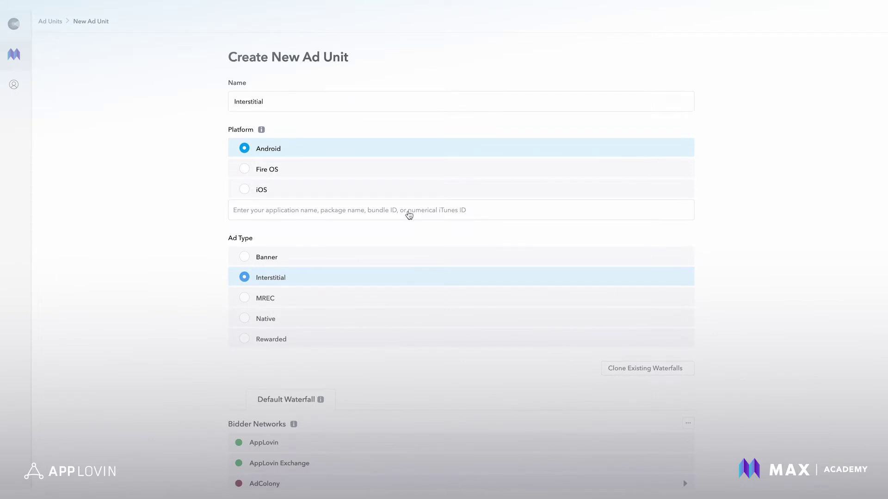
pyautogui.write('com.applovin.apps.dspdemo')
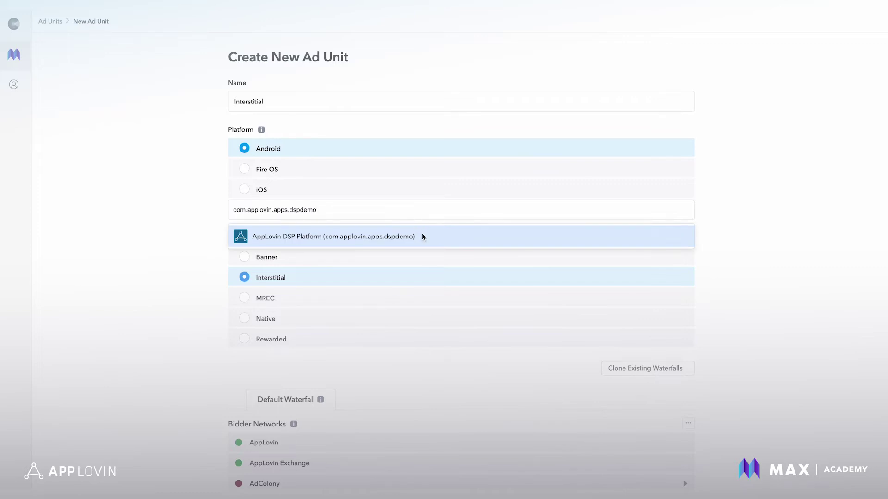
pyautogui.hotkey('ctrl', 'a')
pyautogui.press('BackSpace')
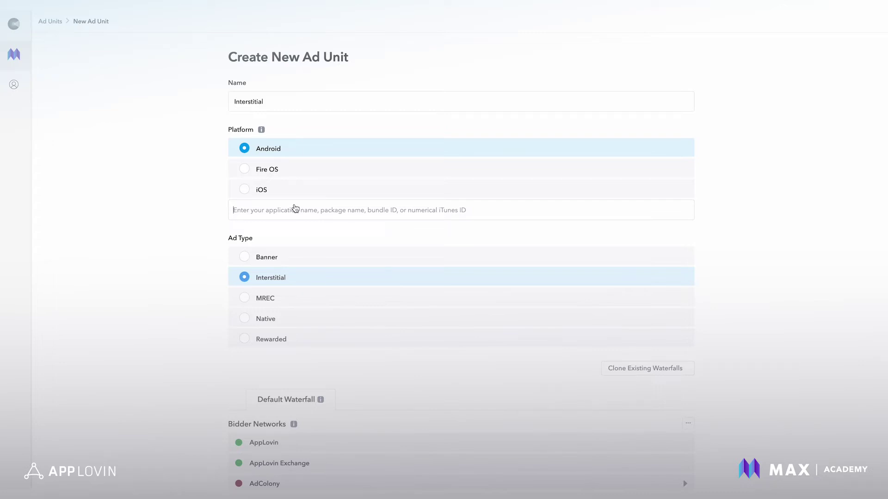
pyautogui.write('com.')
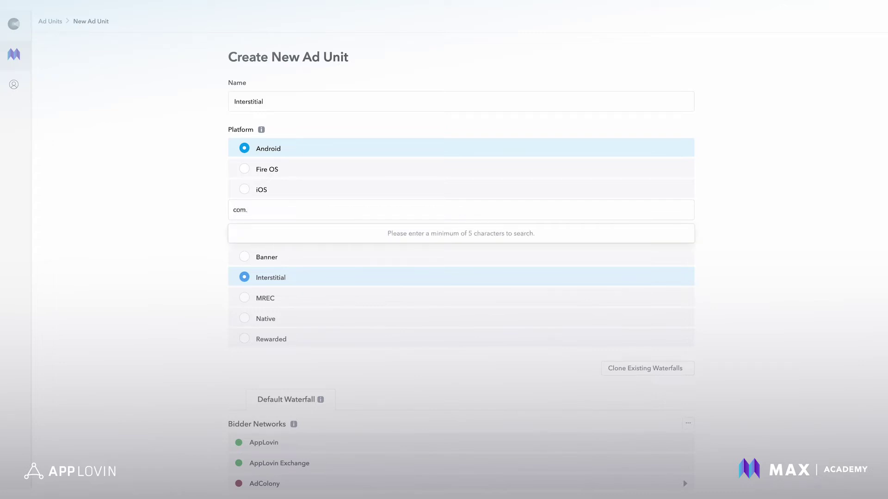
pyautogui.write('uiuir')
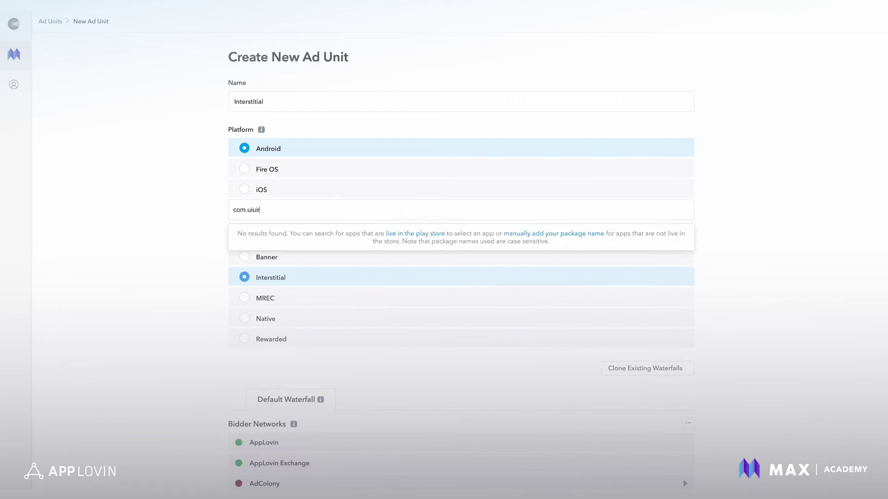
pyautogui.click(577, 234)
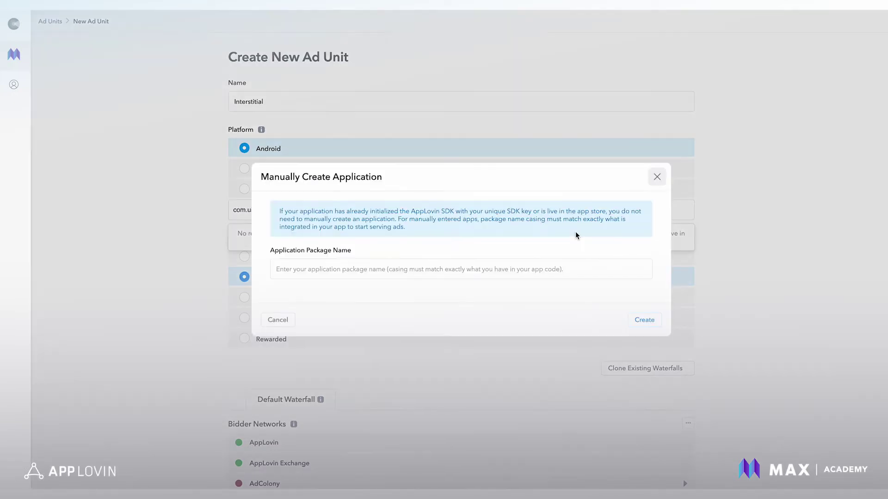
pyautogui.click(537, 270)
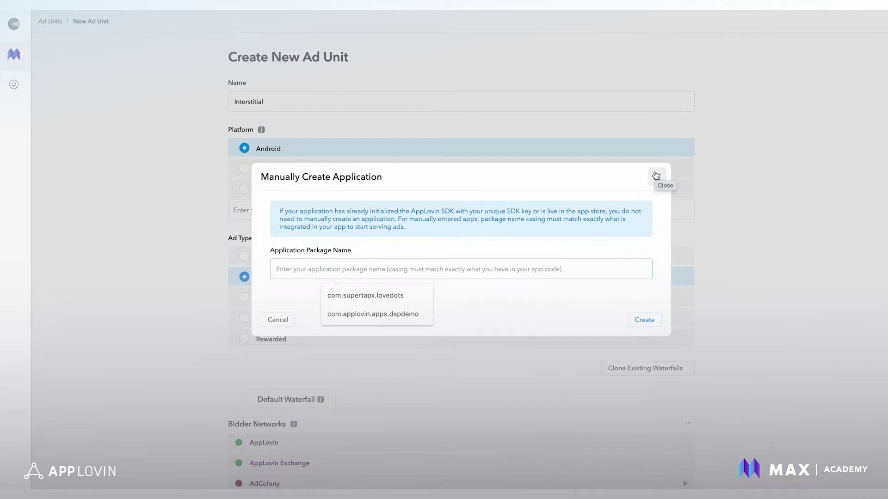
pyautogui.click(656, 175)
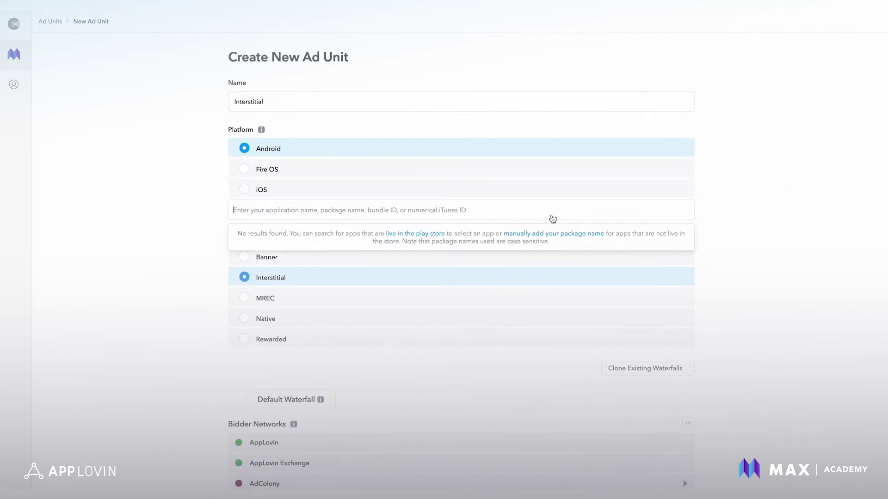
# Search for the package com.applovin.apps.dspdemo and assign the AppLovin DSP Platform app to the ad unit
pyautogui.write('com.applovin.apps.dspdemo')
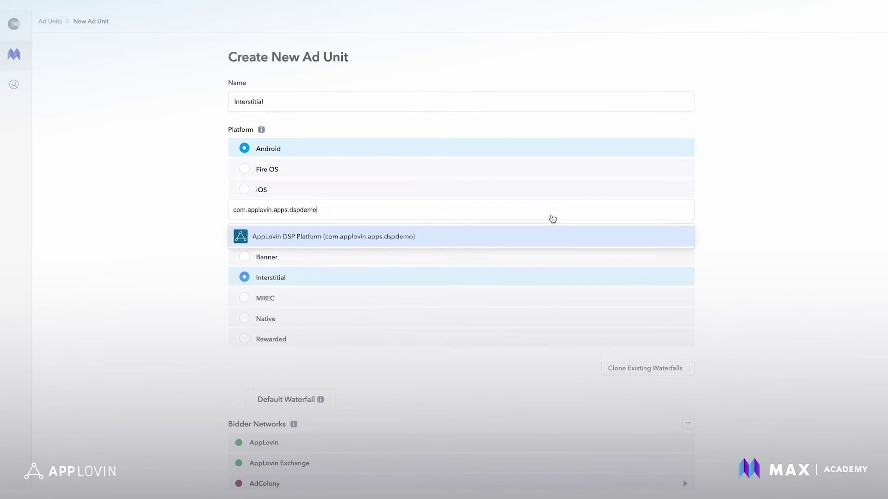
pyautogui.click(425, 237)
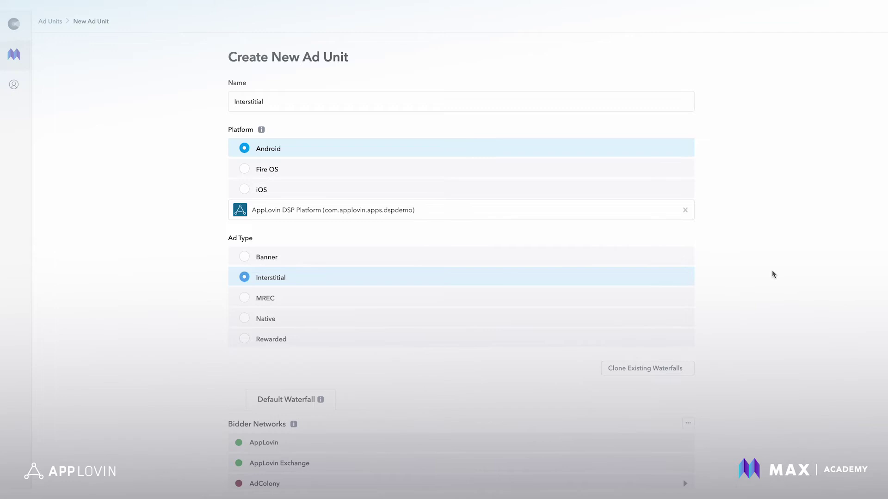
# Review the ad type options and the default waterfall's bidder and other networks through to the end of the form
pyautogui.scroll(-2, 772, 274)
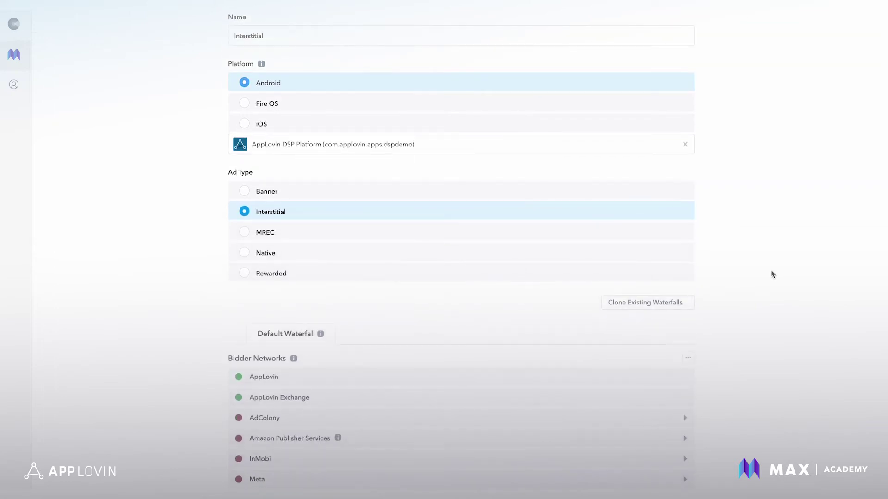
pyautogui.scroll(-1, 761, 266)
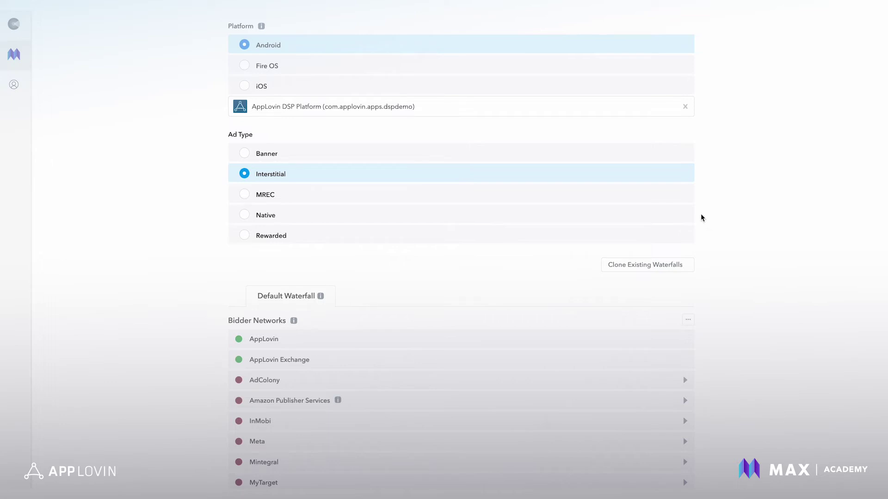
pyautogui.scroll(-2, 720, 206)
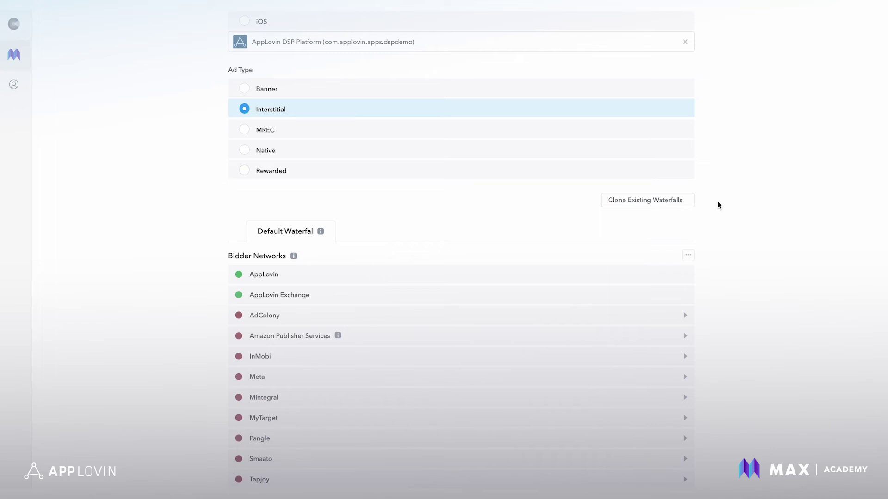
pyautogui.scroll(-3, 715, 194)
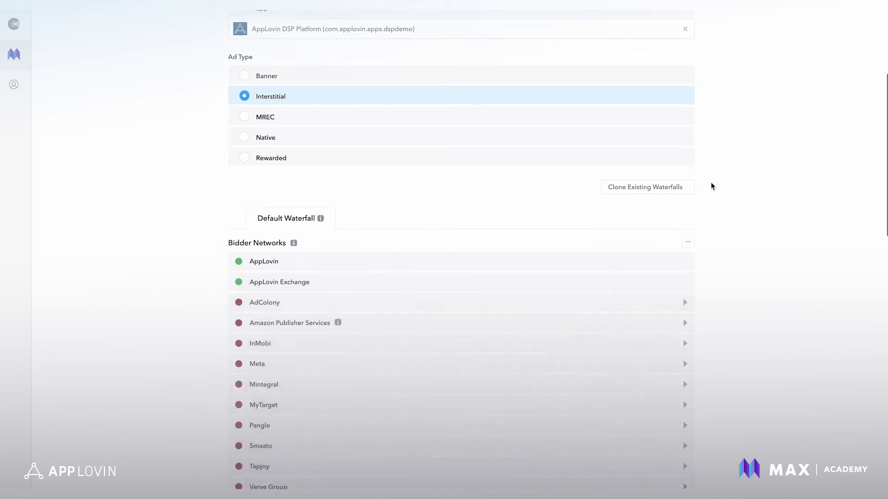
pyautogui.scroll(-9, 711, 184)
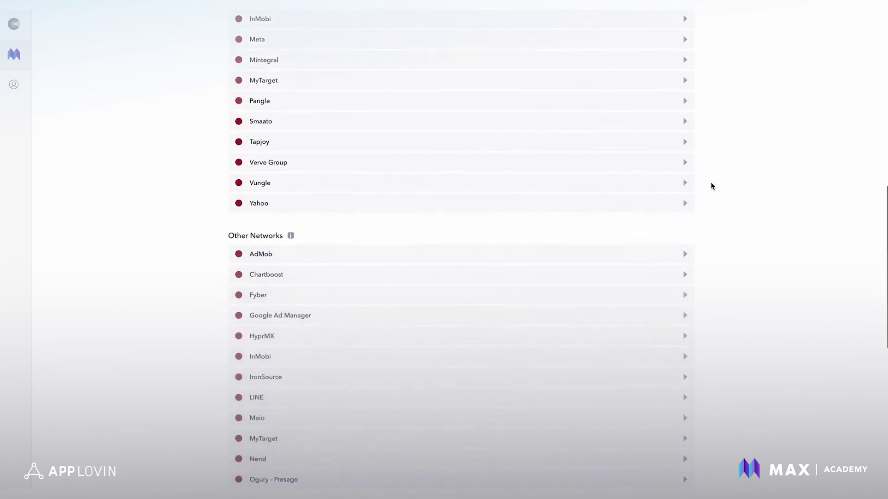
pyautogui.scroll(-6, 711, 184)
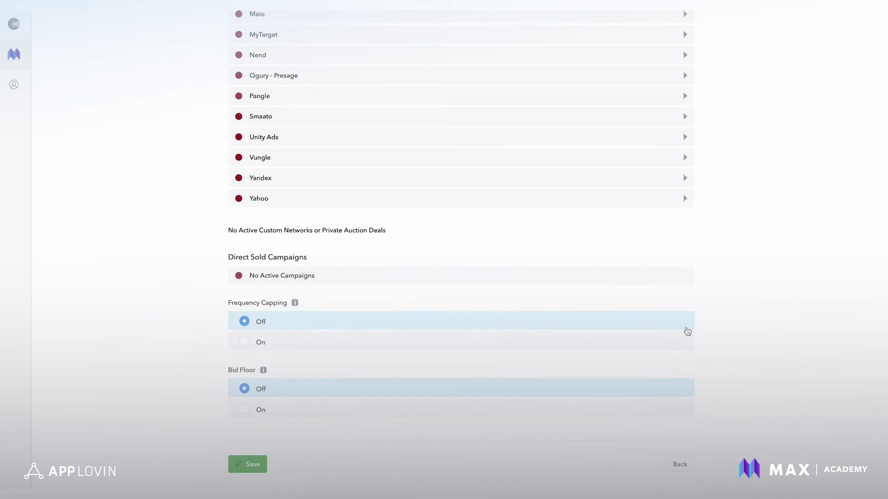
pyautogui.click(683, 345)
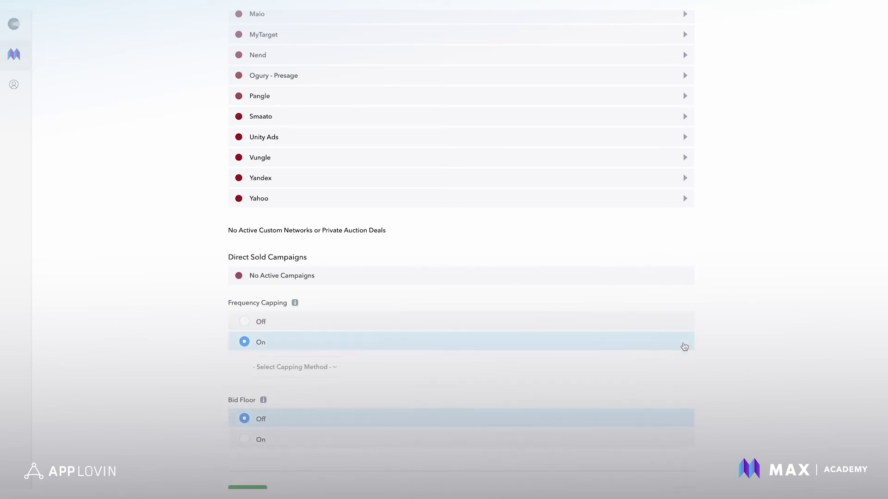
pyautogui.click(337, 375)
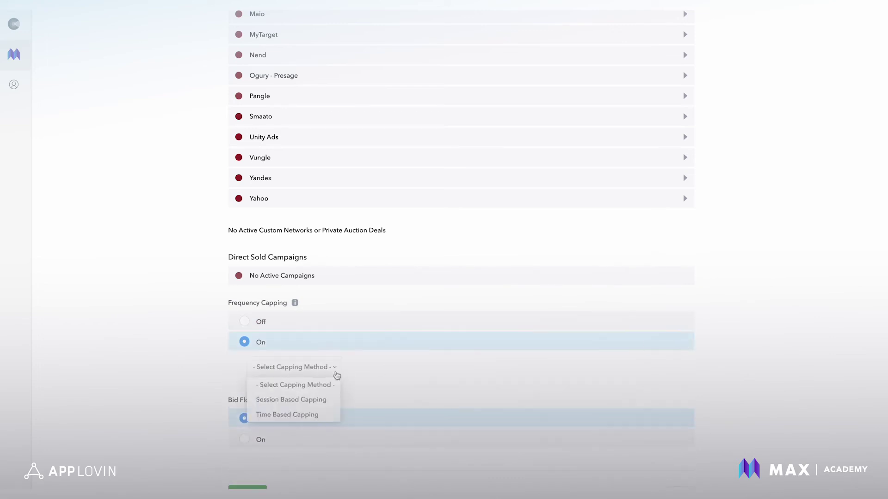
pyautogui.click(732, 389)
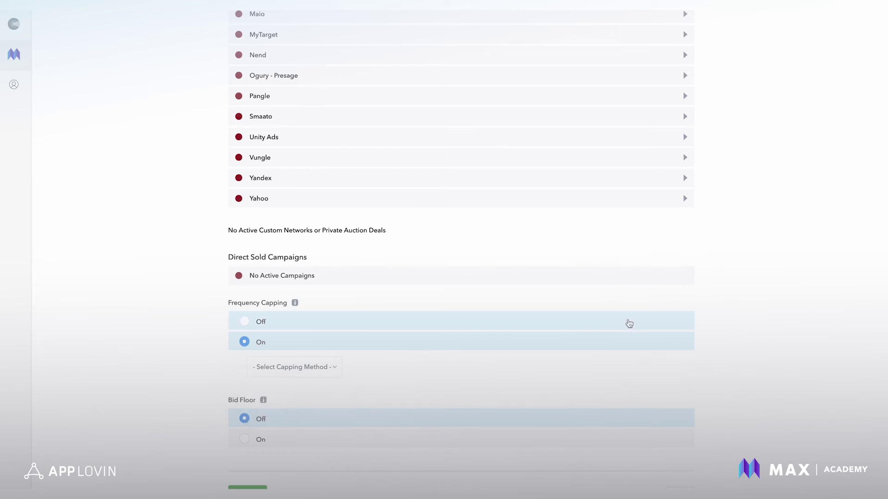
pyautogui.click(629, 324)
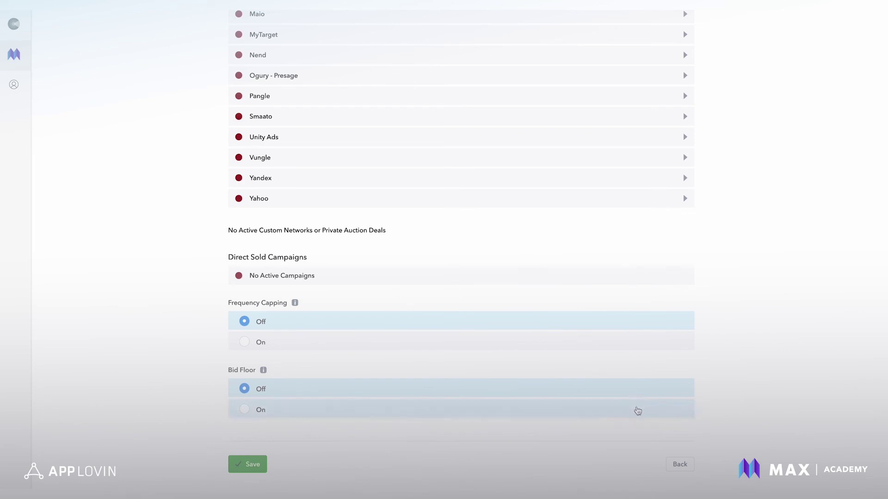
pyautogui.click(638, 411)
pyautogui.scroll(-1, 732, 377)
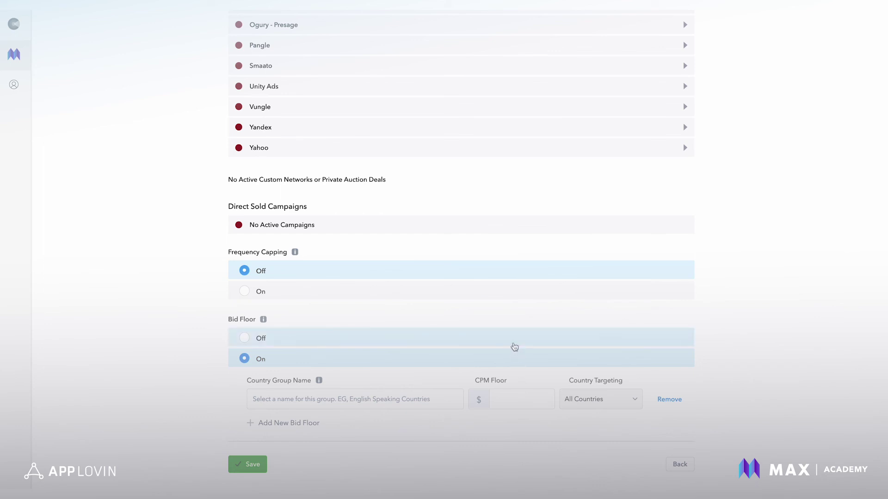
pyautogui.click(514, 347)
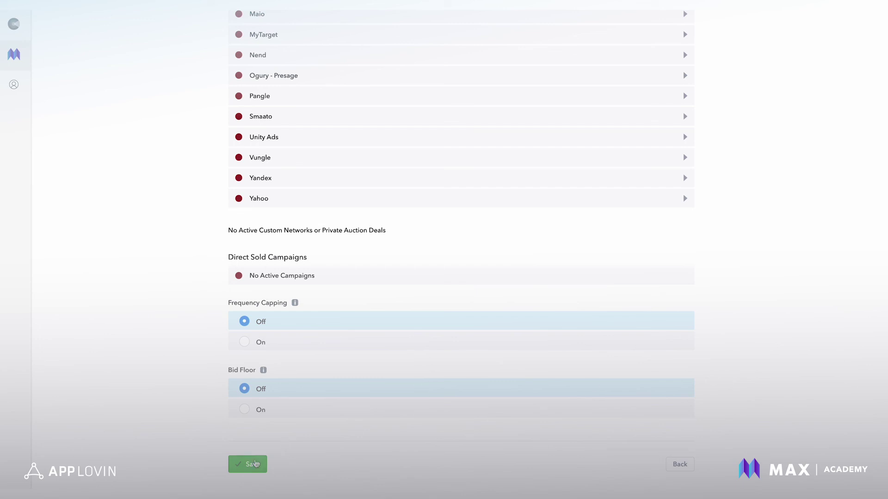
# Save the new ad unit and select the ad unit ID of the first Interstitial entry in the list
pyautogui.click(255, 464)
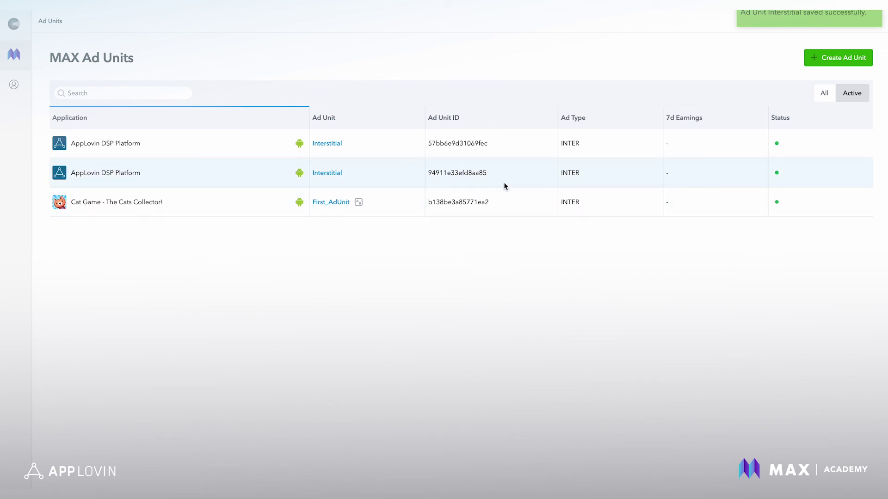
pyautogui.doubleClick(477, 142)
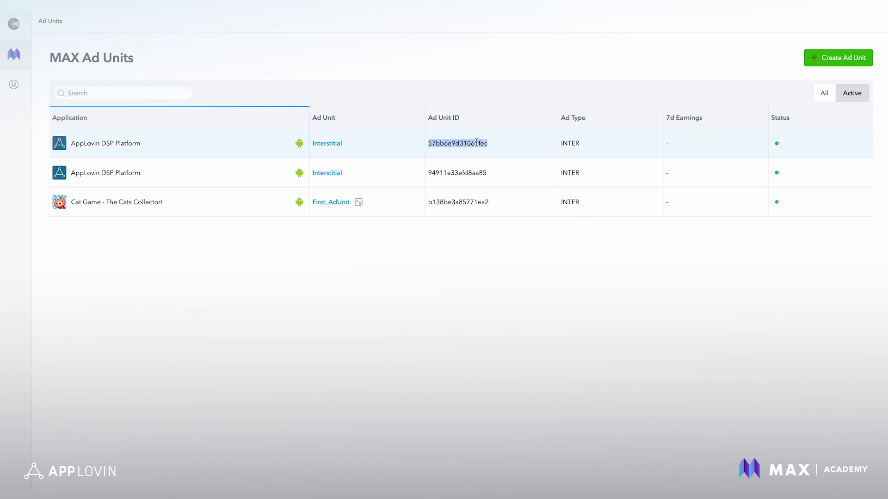